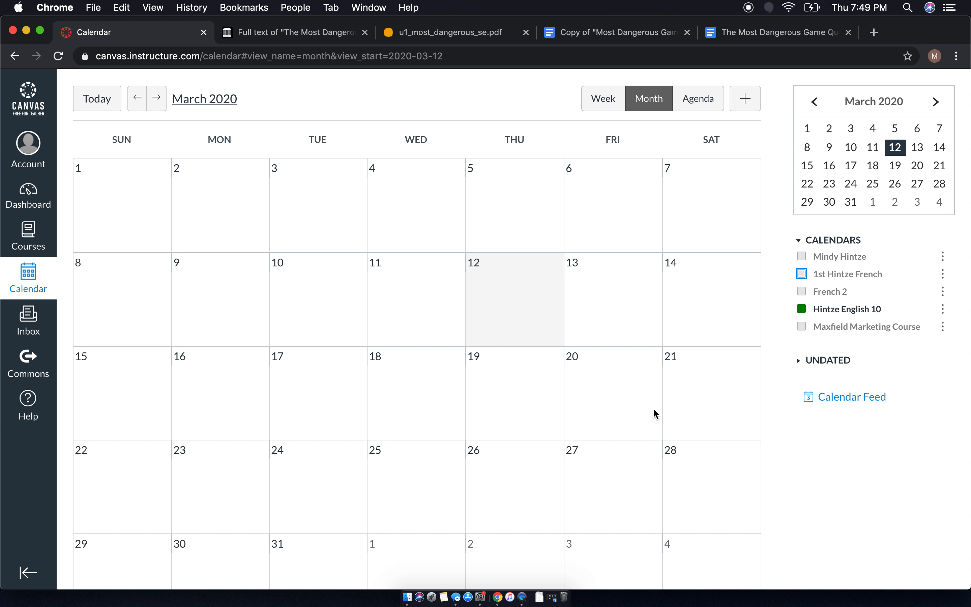
- Create a calendar assignment 'The Most Dangerous Game' due Mon Mar 16, 2020, with full options
click(196, 396)
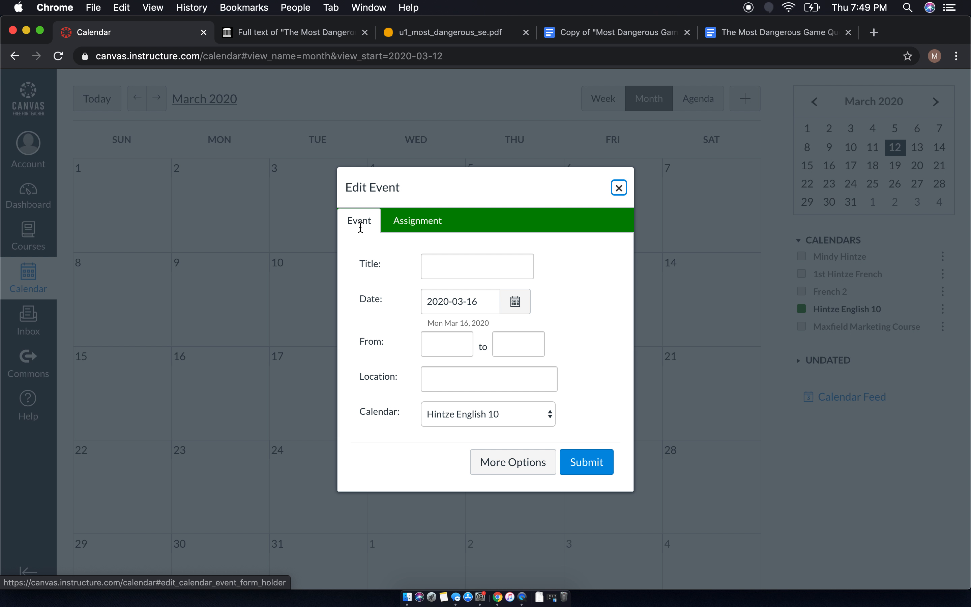
click(424, 225)
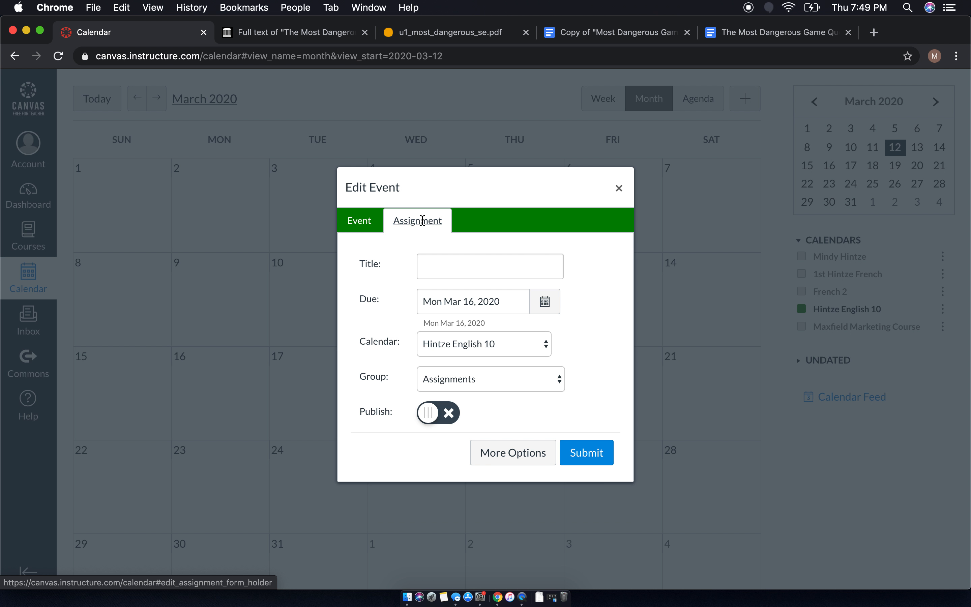
click(467, 264)
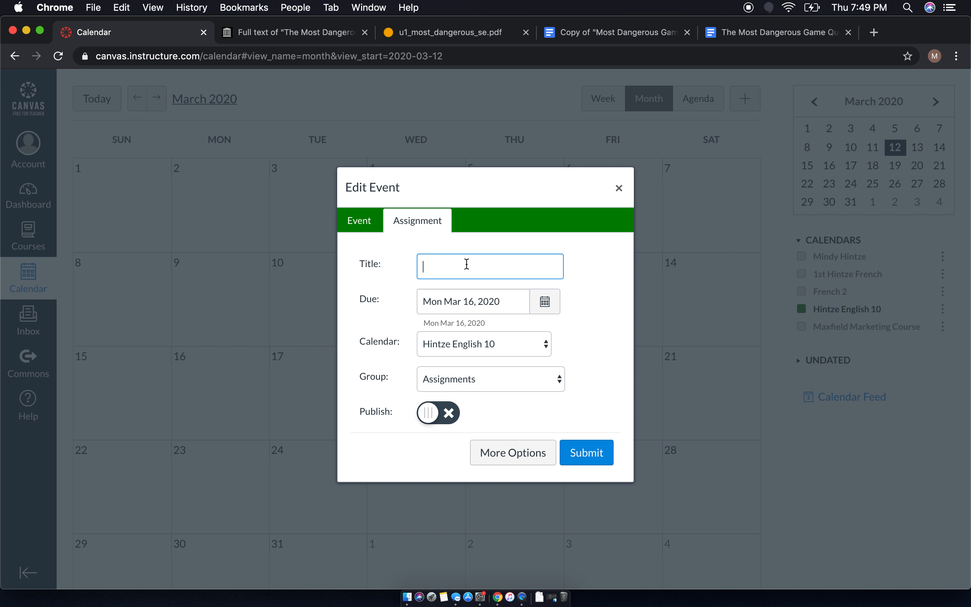
text(The Most Dangerous Game)
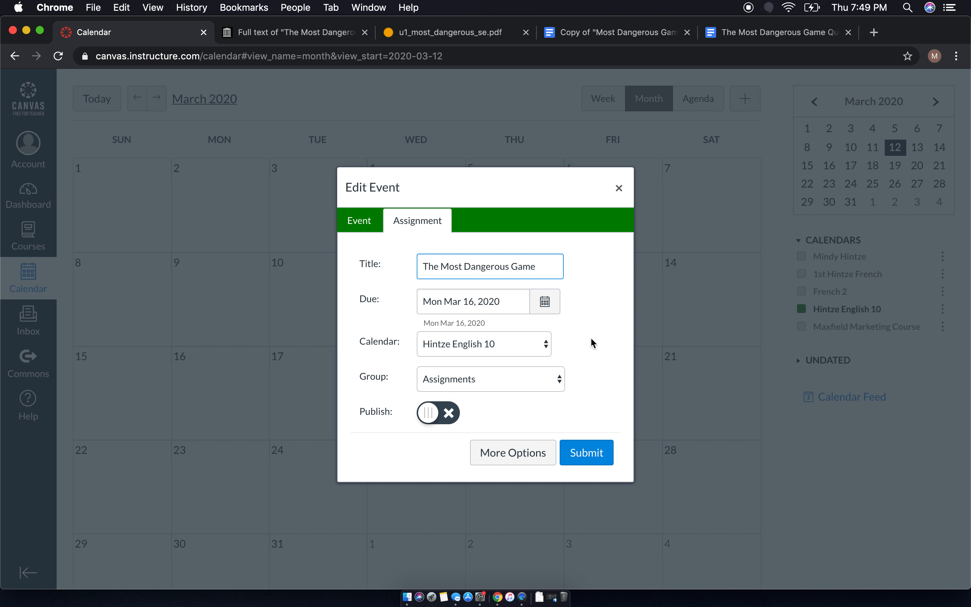
click(496, 457)
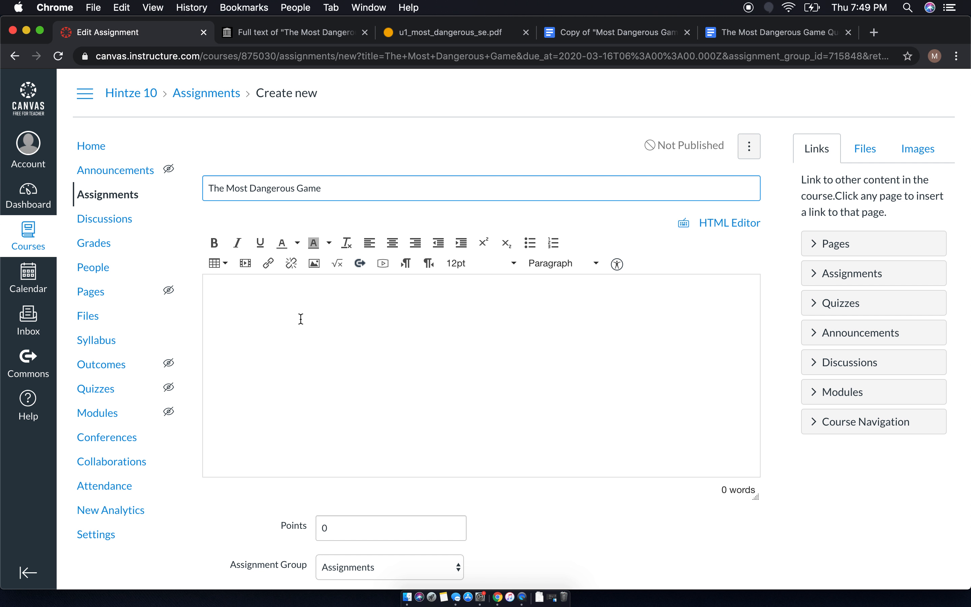
- Bring up the Record/Upload Media comment dialog from the description editor
click(384, 263)
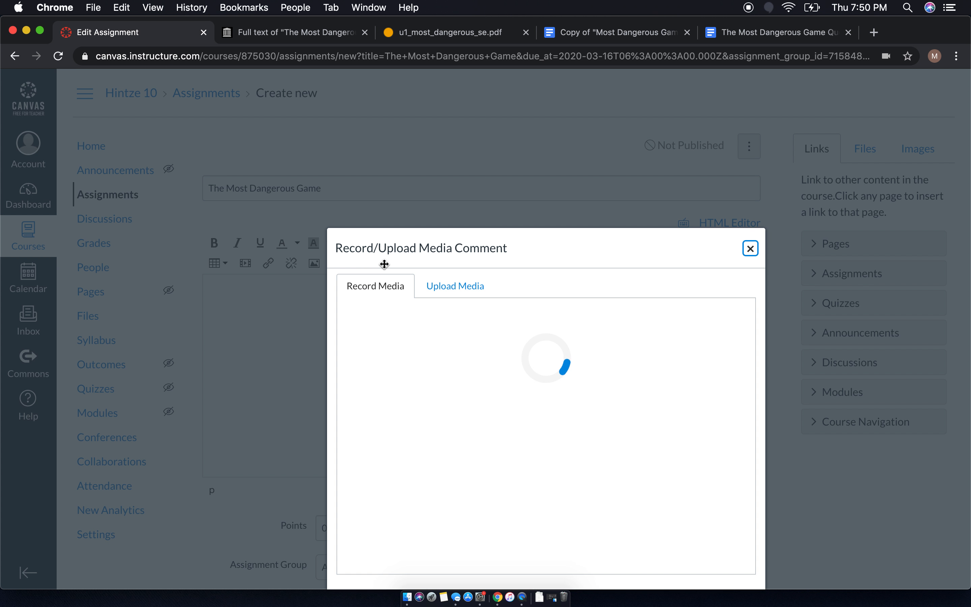
- Record a webcam video and save it as 'Instructions for The Most Dangerous Game' in the description
drag(525, 253, 493, 116)
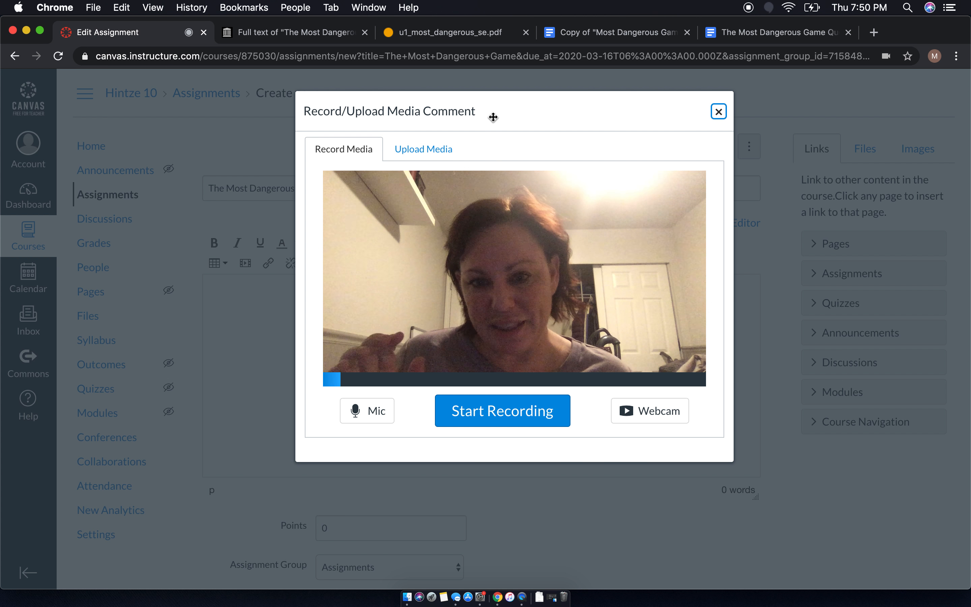
click(506, 409)
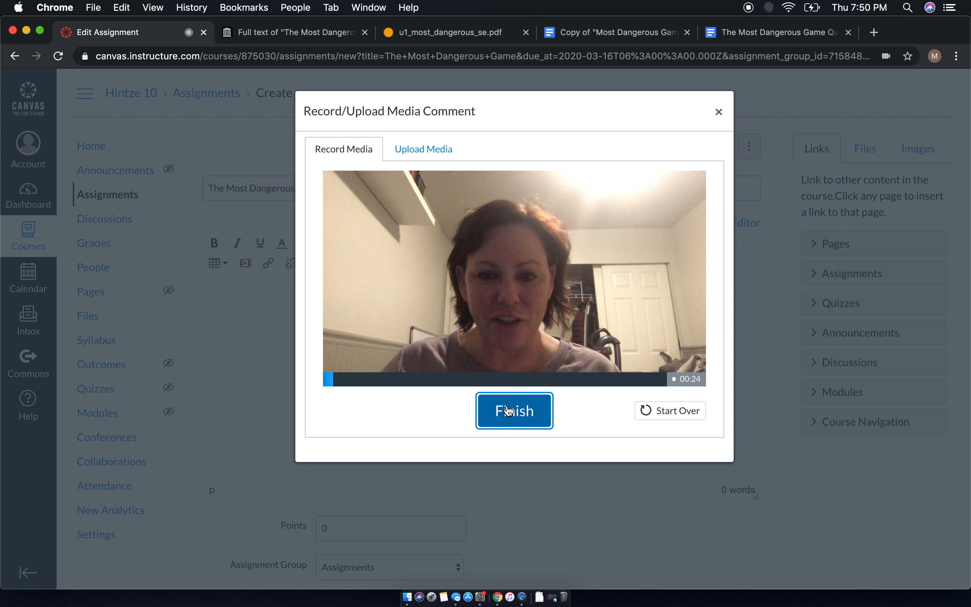
click(508, 412)
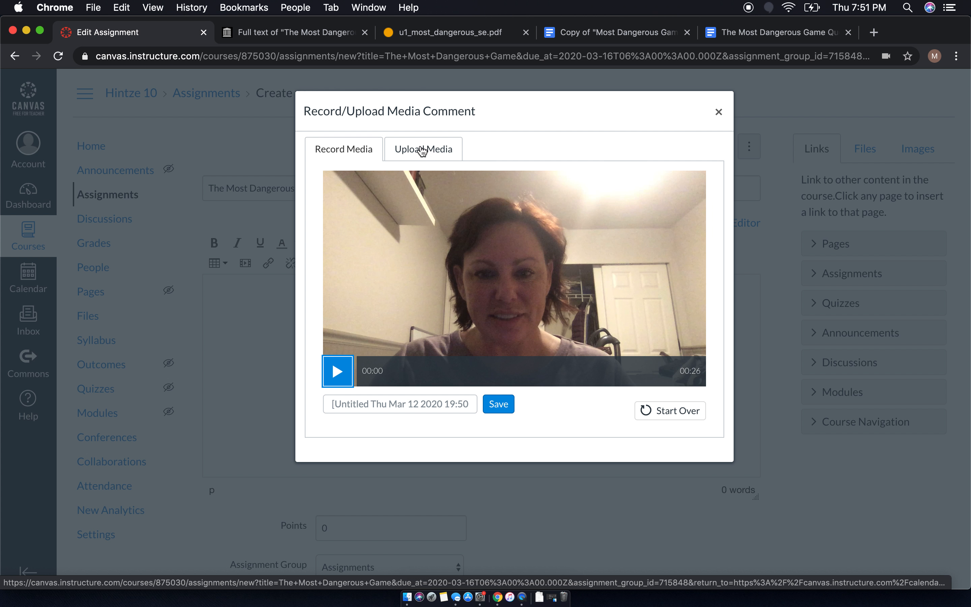
click(426, 403)
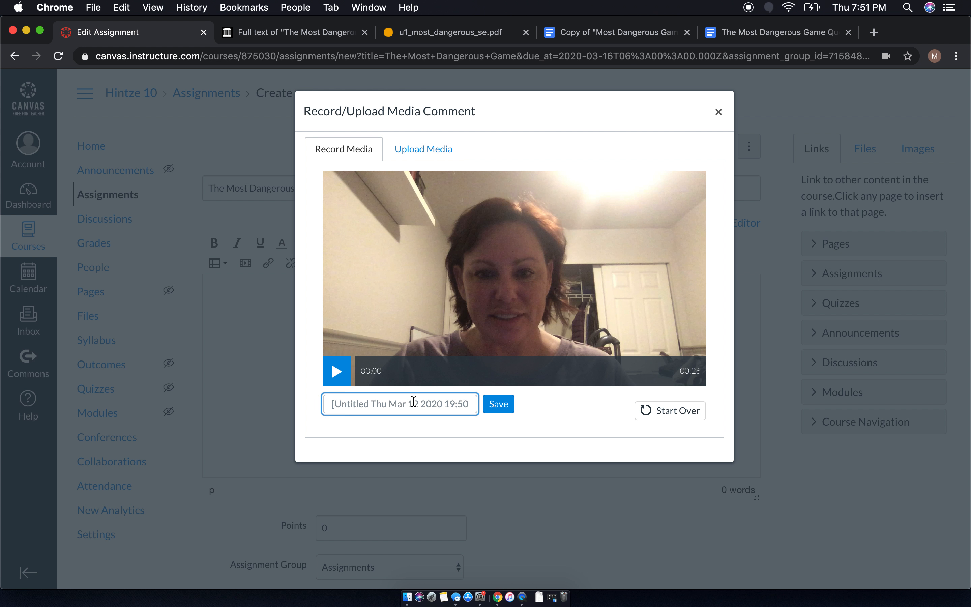
text(Instrtruc)
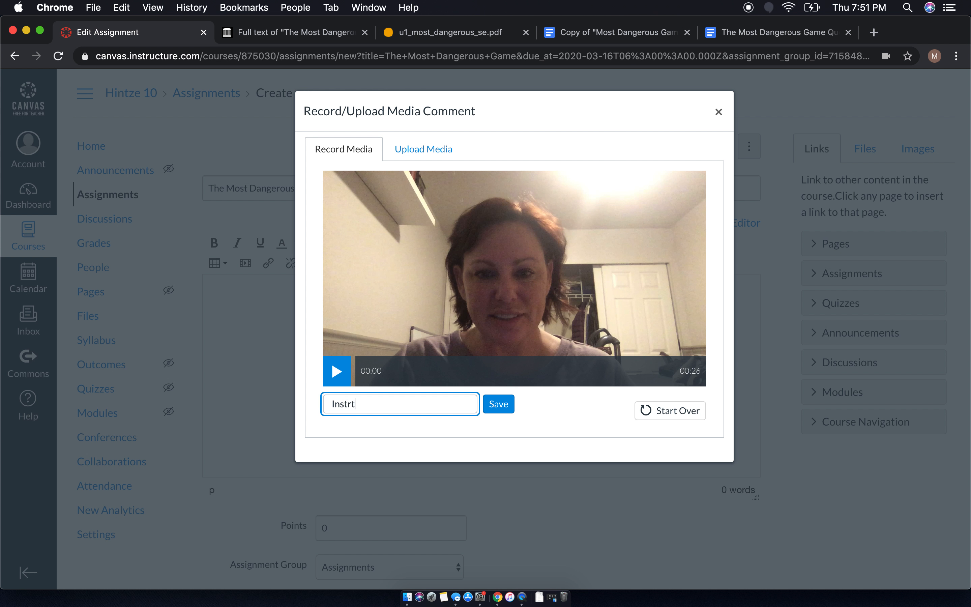
key(BackSpace)
key(BackSpace)
key(BackSpace)
key(BackSpace)
text(uctions for The Most Dangerous Game)
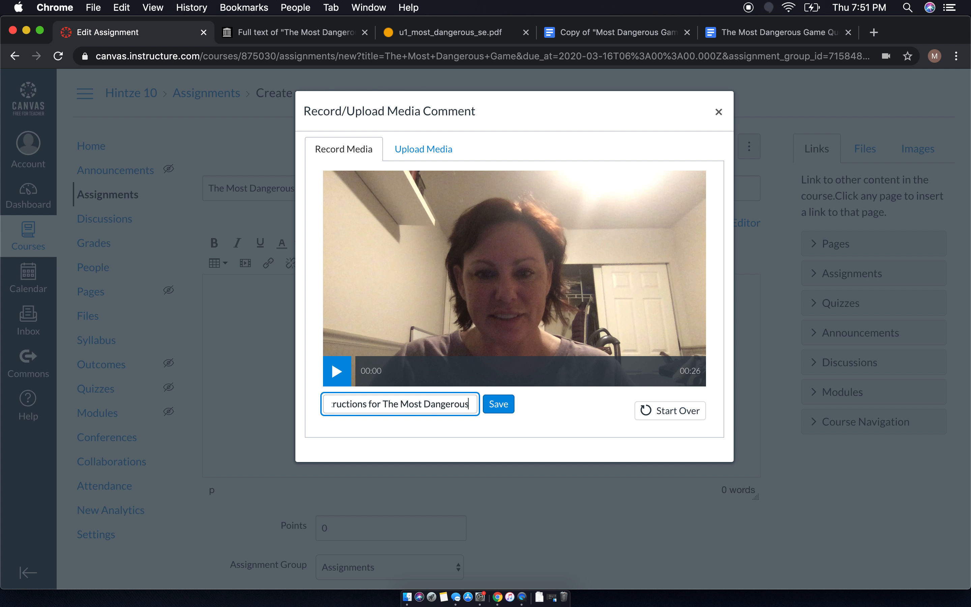
click(512, 407)
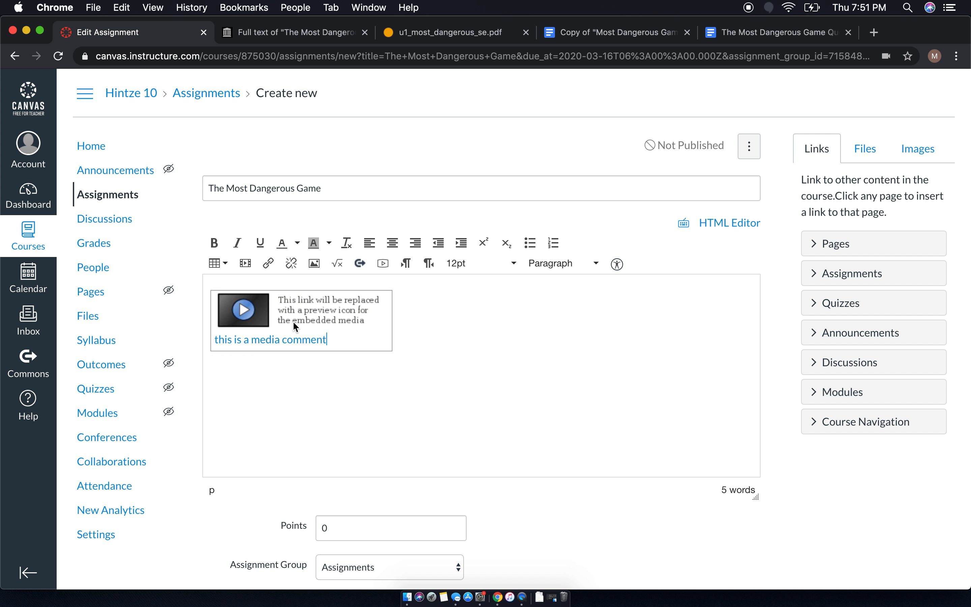
click(259, 379)
- Add the line 'Read The Most Dangerous Game' below the video, then view the story's full-text page
key(Return)
text(Read The Most Dangerous Game)
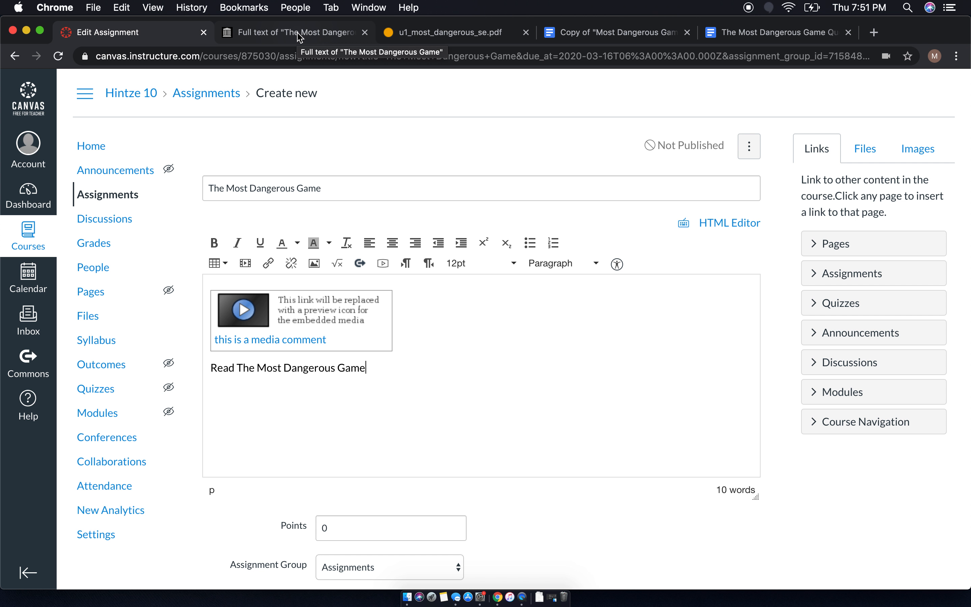
click(279, 34)
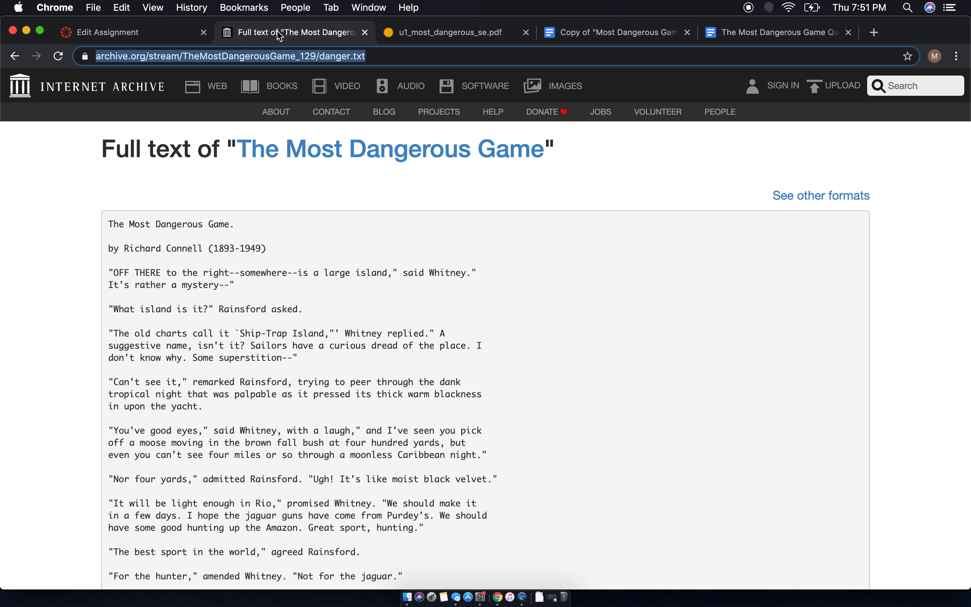
- Copy the Internet Archive full-text address of the story and return to the Canvas editor
click(358, 230)
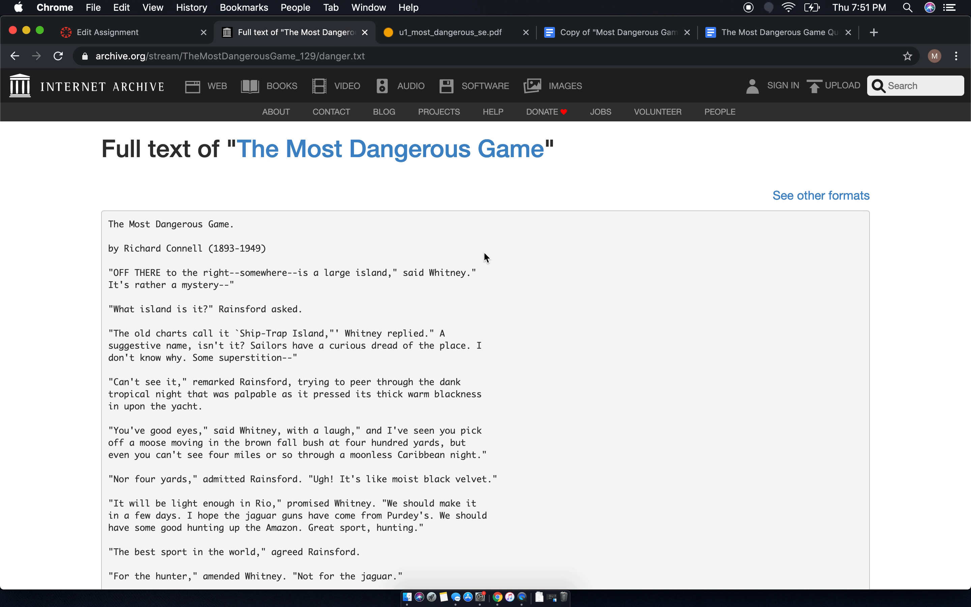
click(379, 59)
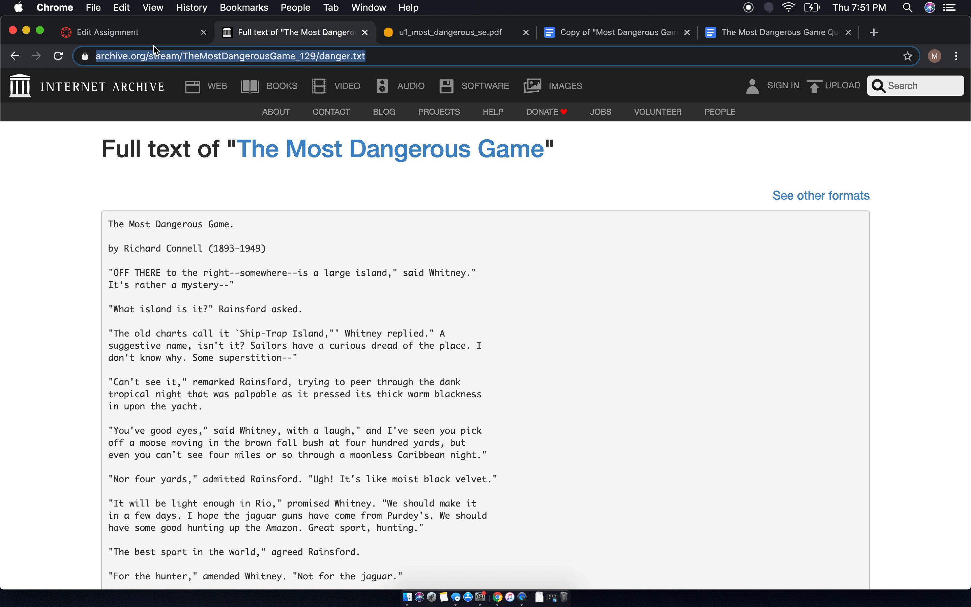
right_click(167, 61)
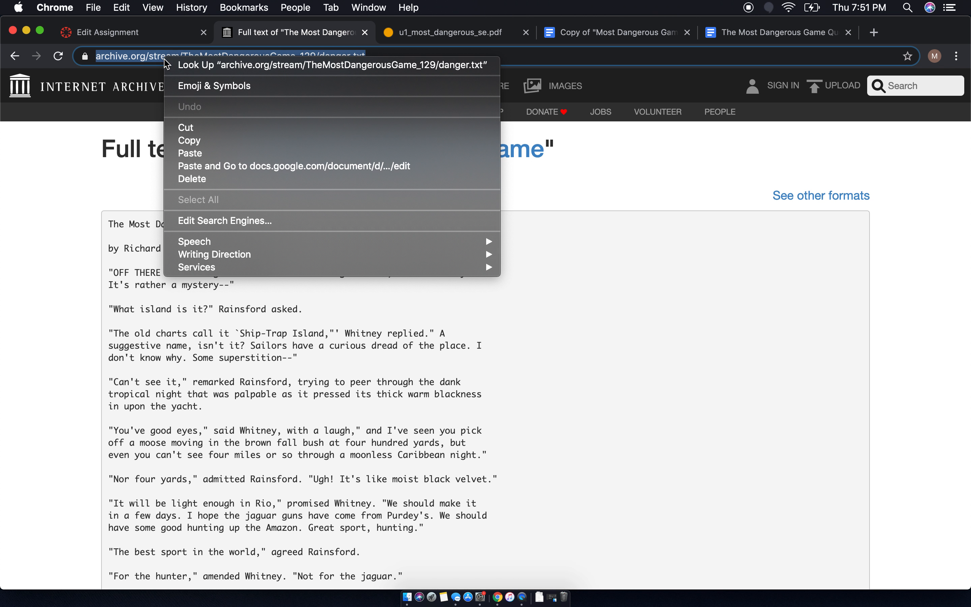
click(200, 141)
click(128, 35)
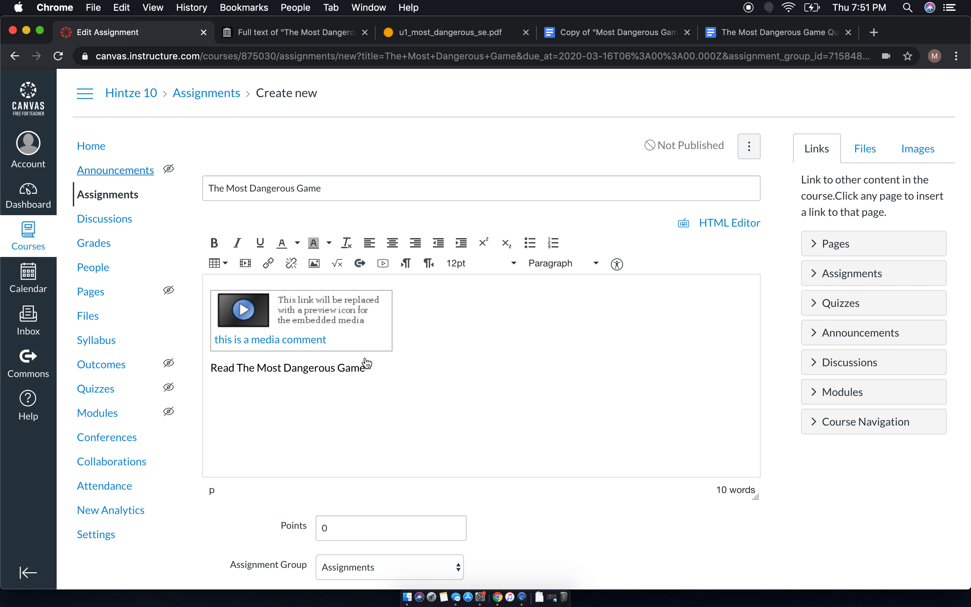
- Link 'The Most Dangerous Game' in the Read line to the copied archive.org address and start a new line
drag(366, 367, 236, 367)
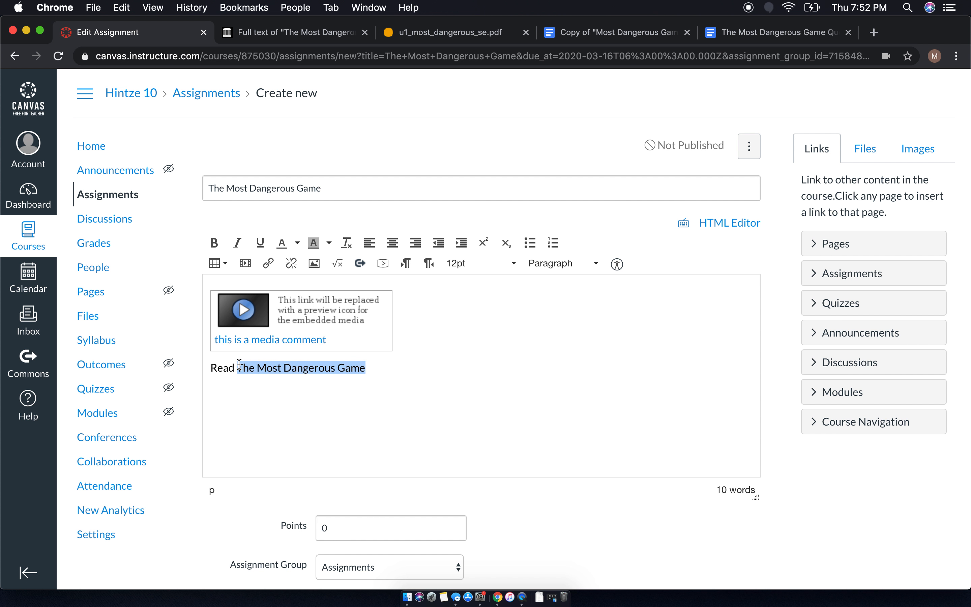
click(269, 266)
right_click(394, 376)
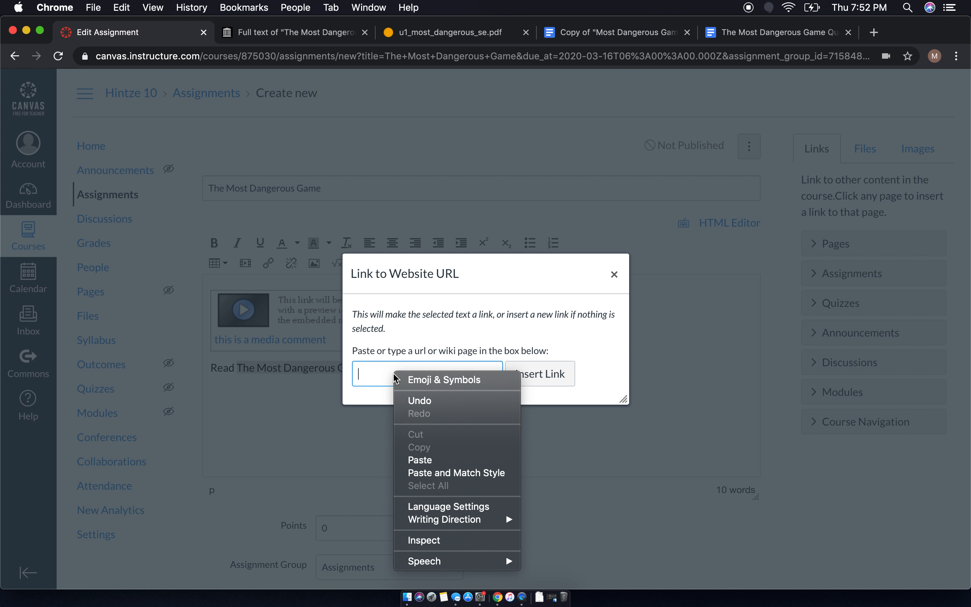
click(420, 460)
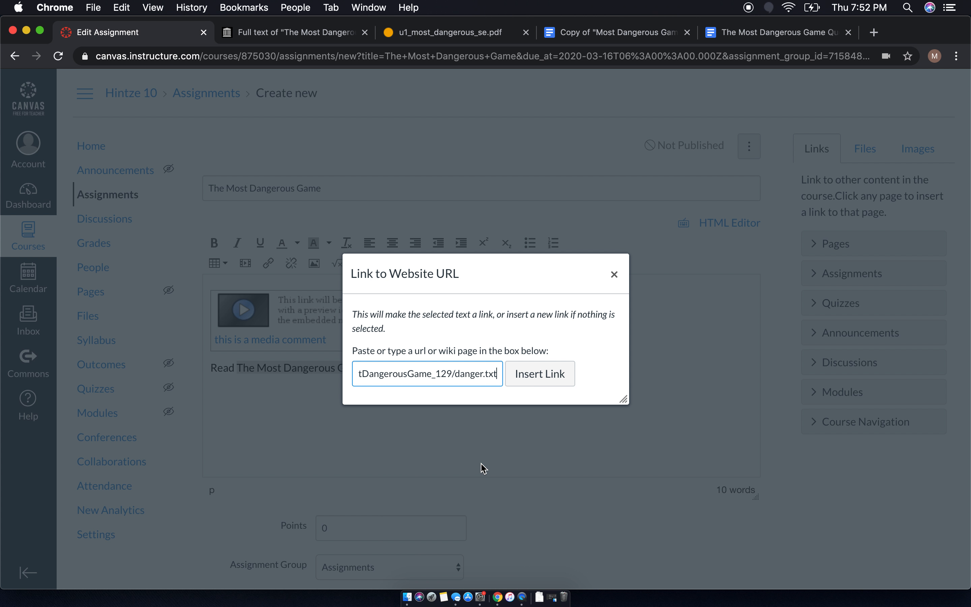
click(540, 374)
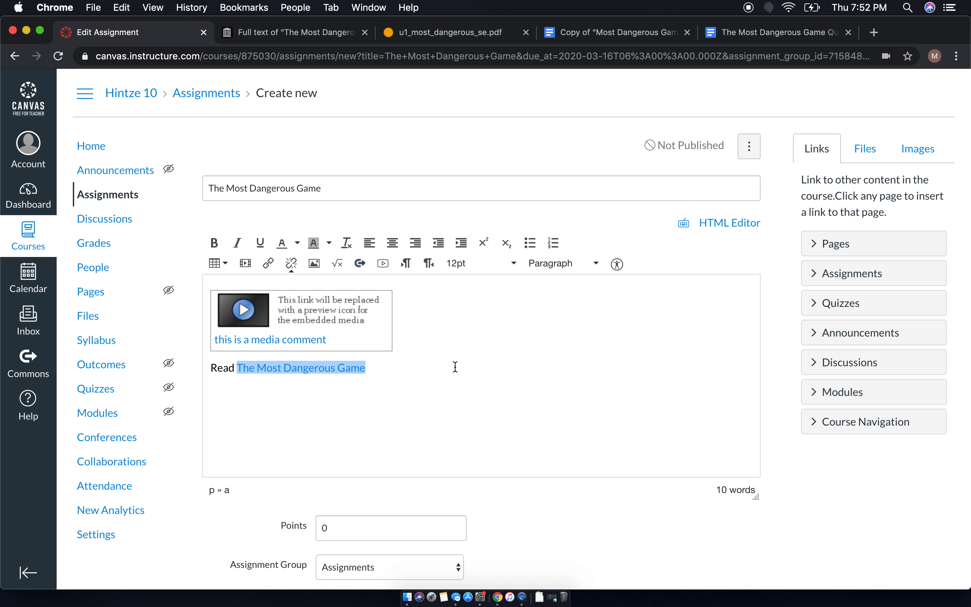
click(387, 369)
key(Return)
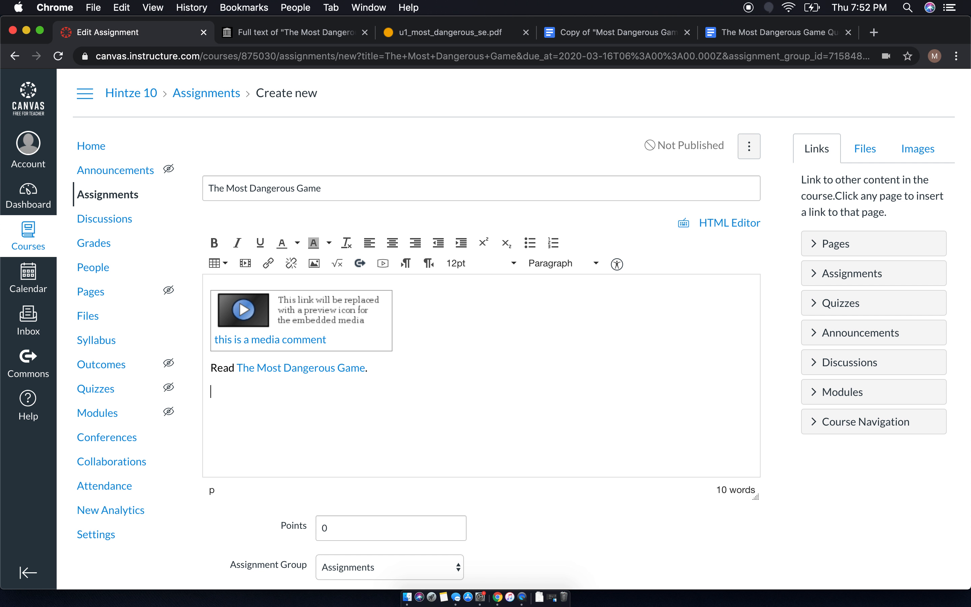
- Type 'Copy this worksheet and complete.' on the new line, then view the worksheet document
text(Copy this worksheet and complete.)
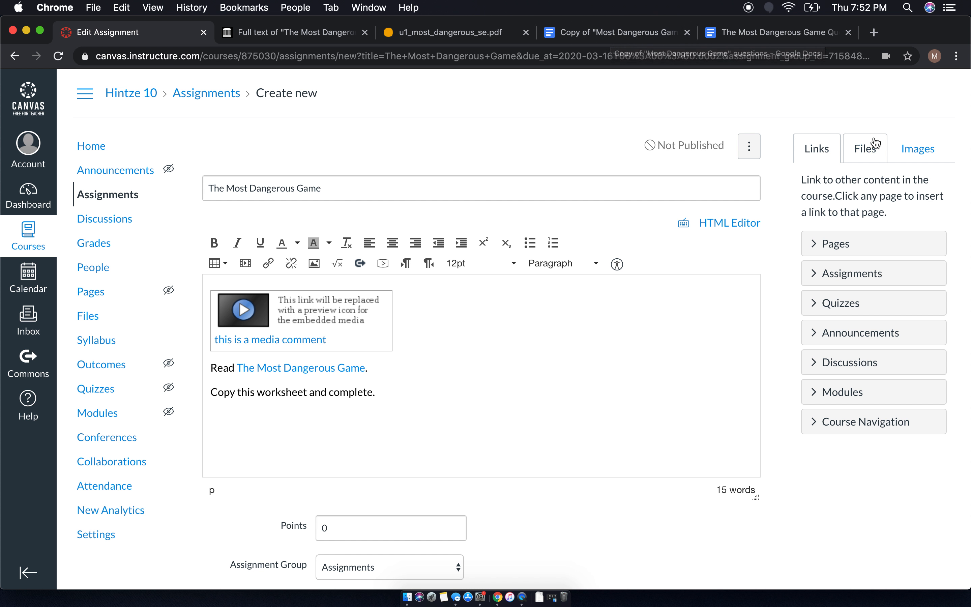
click(860, 151)
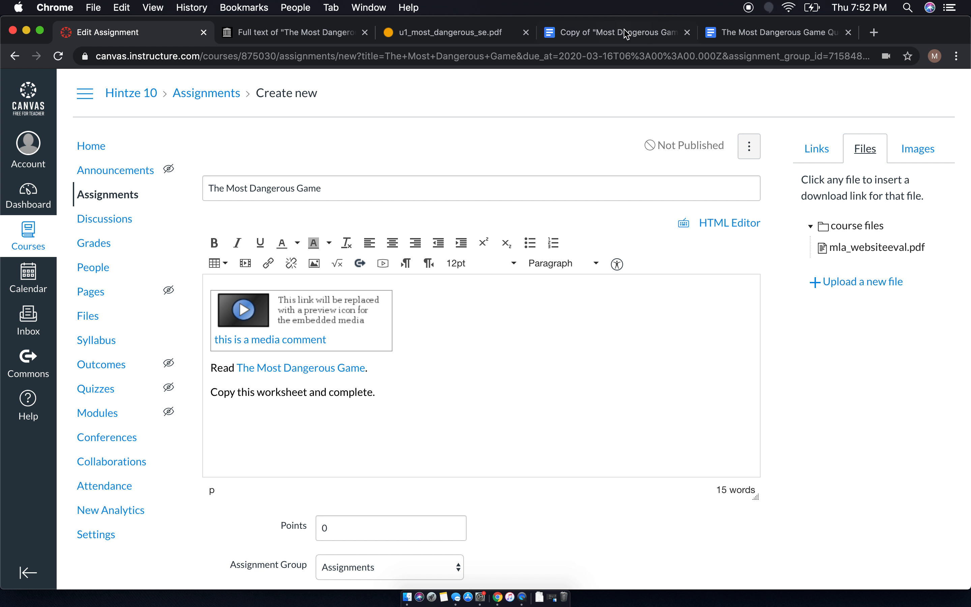
click(589, 37)
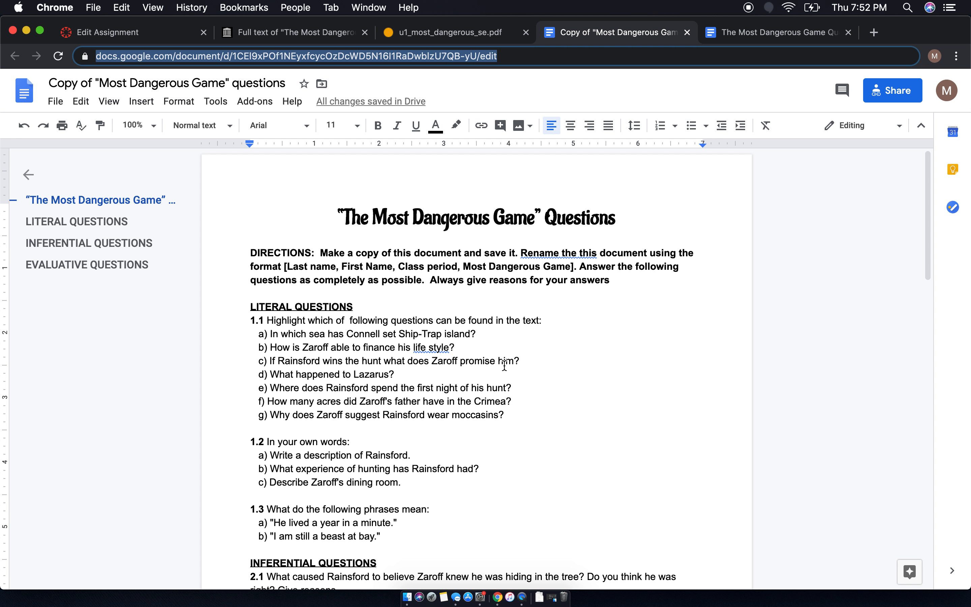
- Copy the Google Docs worksheet's web address and return to the Canvas assignment
click(393, 58)
right_click(393, 58)
click(418, 137)
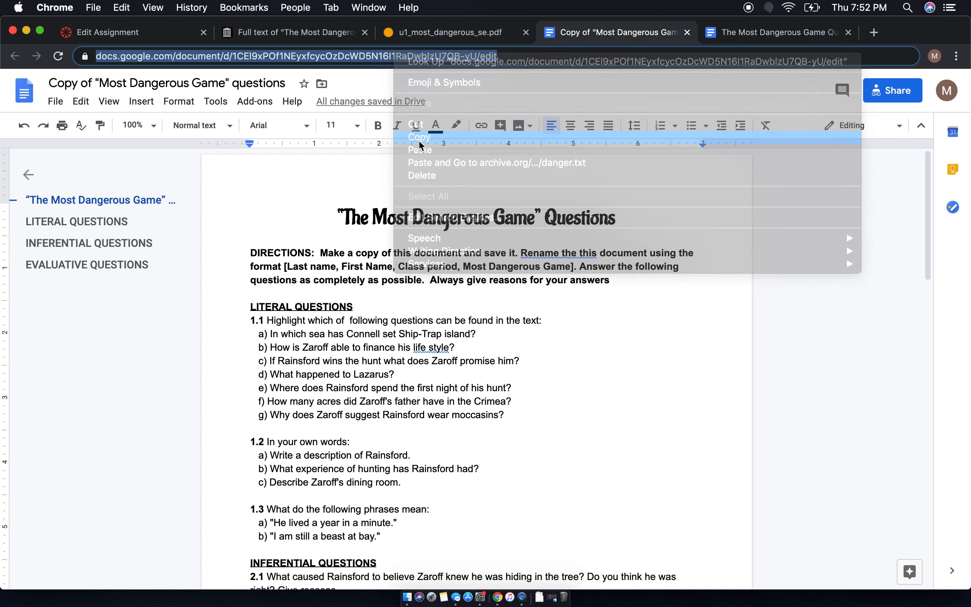
click(103, 34)
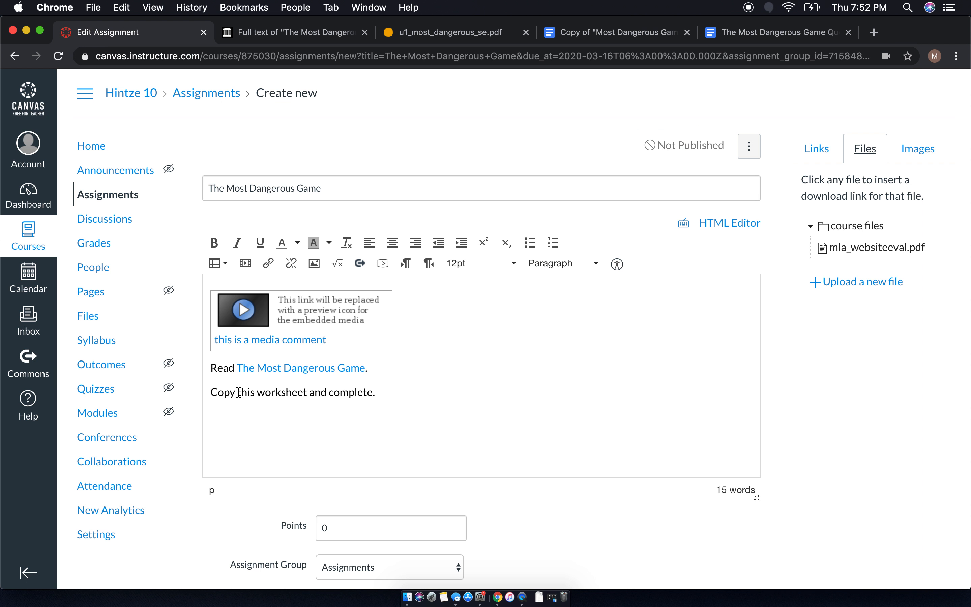
- Link the words 'this worksheet' to the copied Google Docs worksheet address
drag(239, 392, 307, 393)
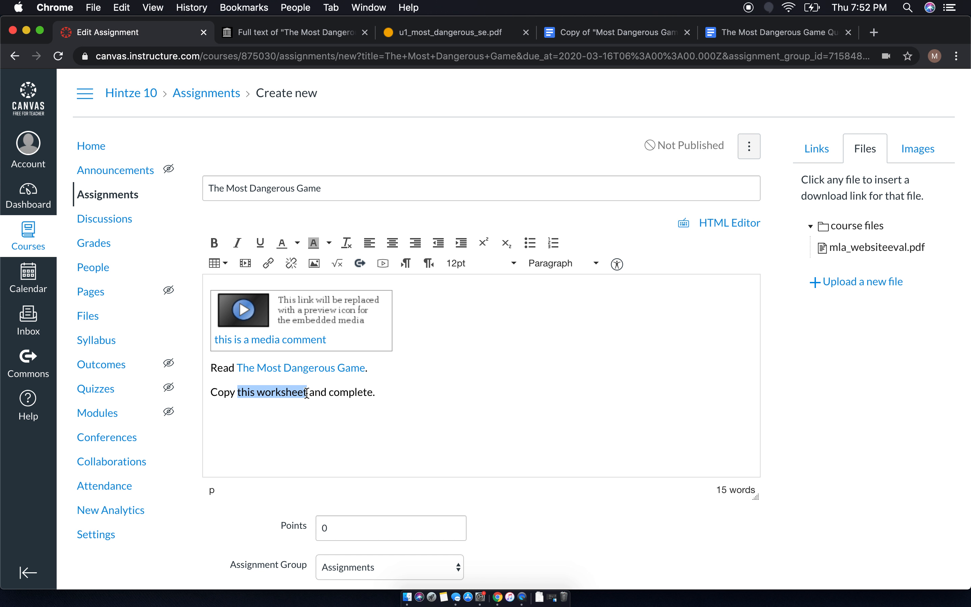
click(268, 263)
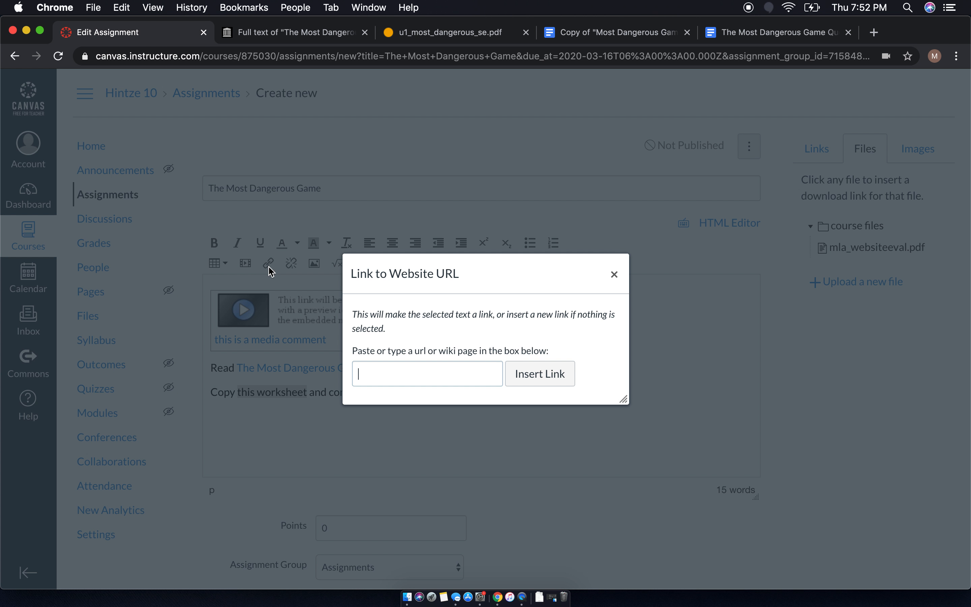
right_click(397, 369)
click(430, 454)
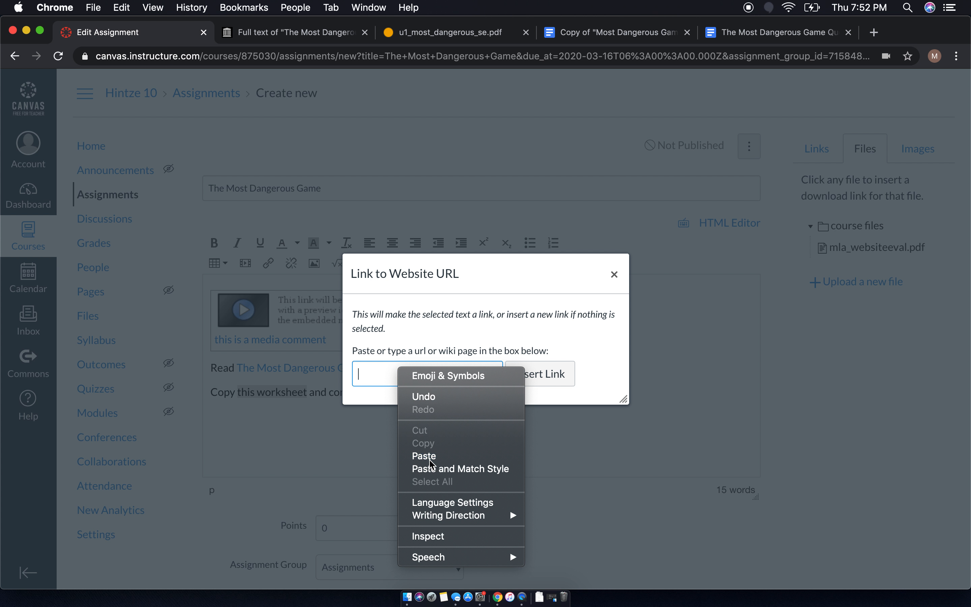
click(554, 386)
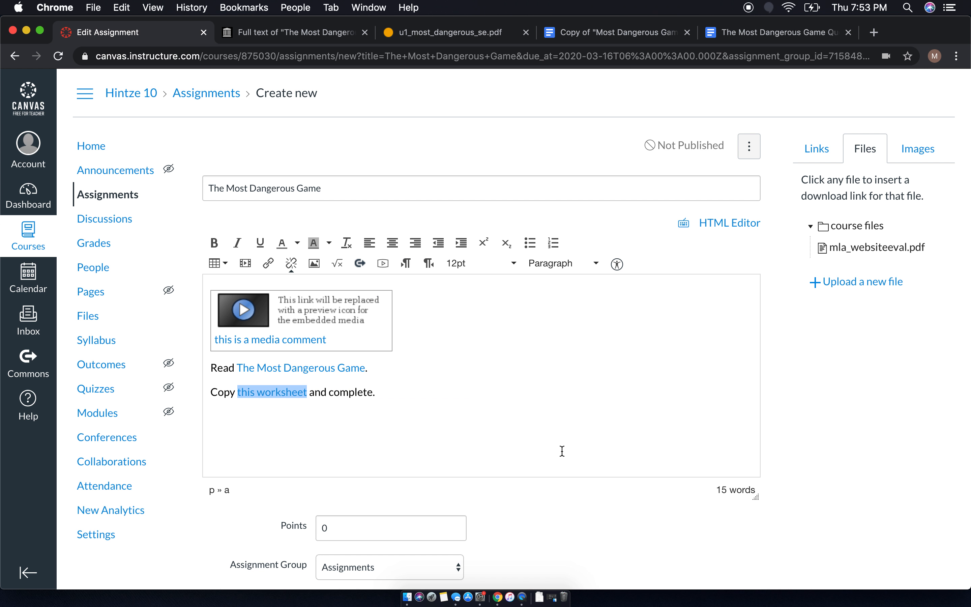
click(562, 451)
scroll(562, 452, down, 5)
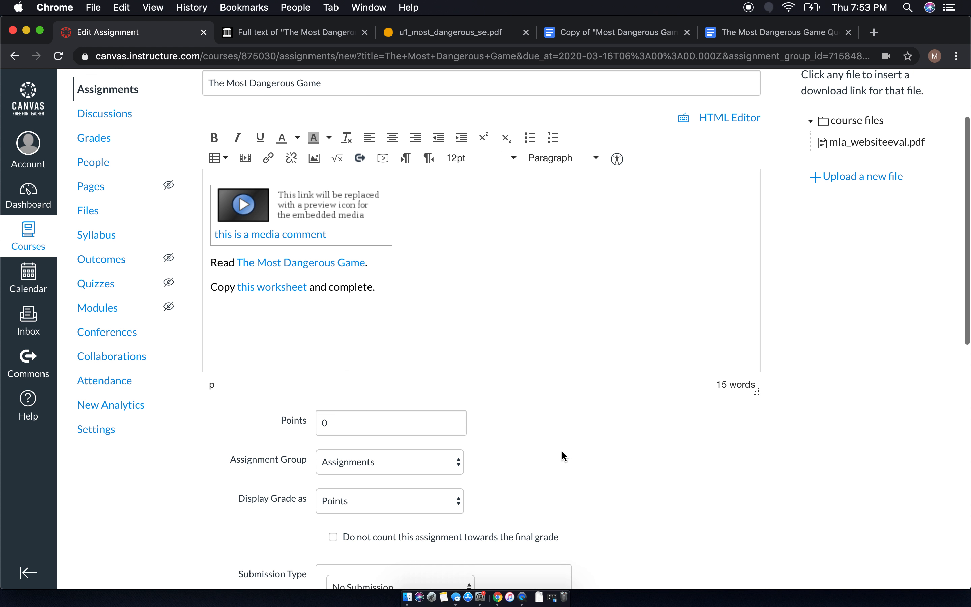
- Set the assignment's points to 10
double_click(395, 361)
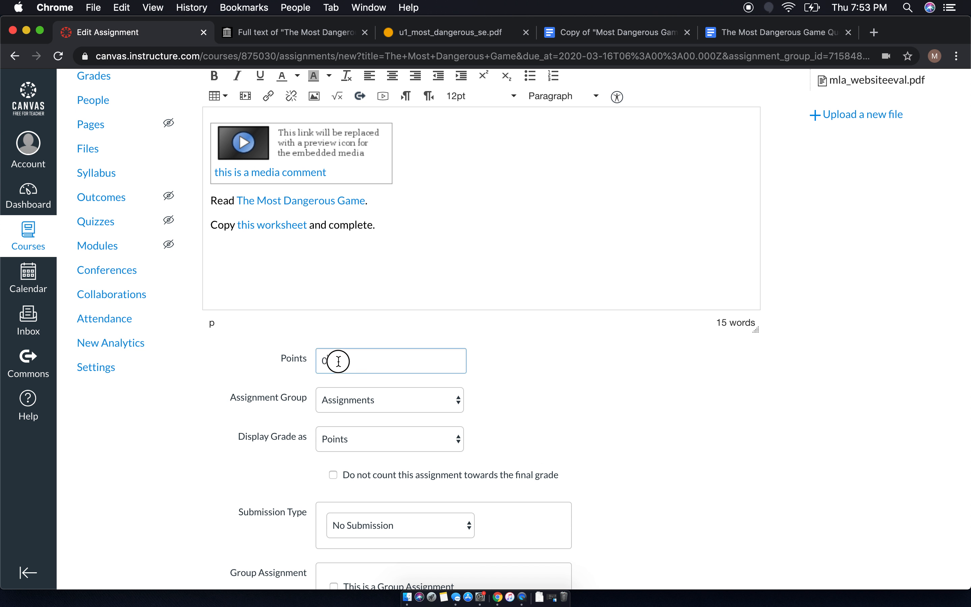
text(10)
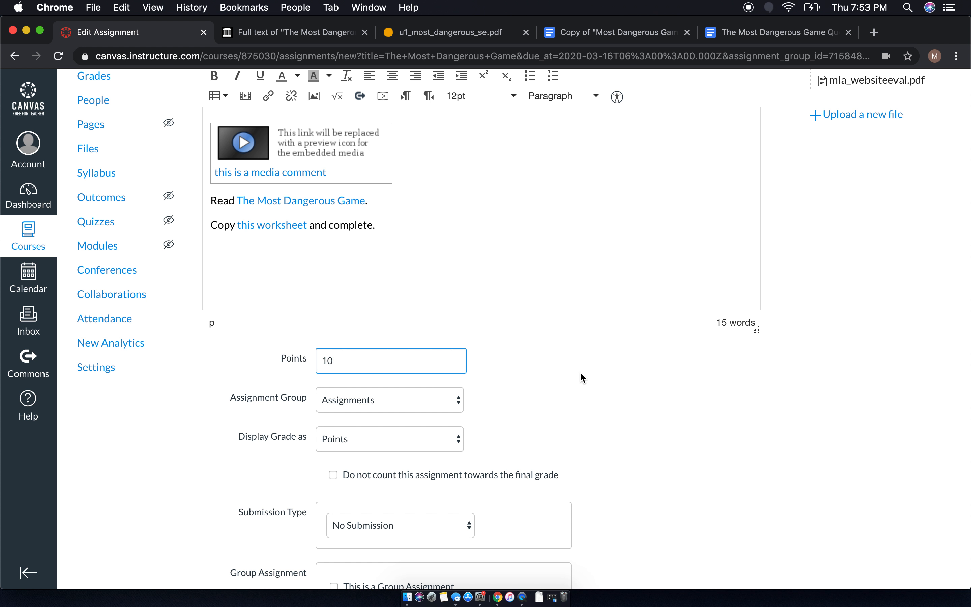
scroll(579, 371, down, 2)
scroll(578, 377, down, 2)
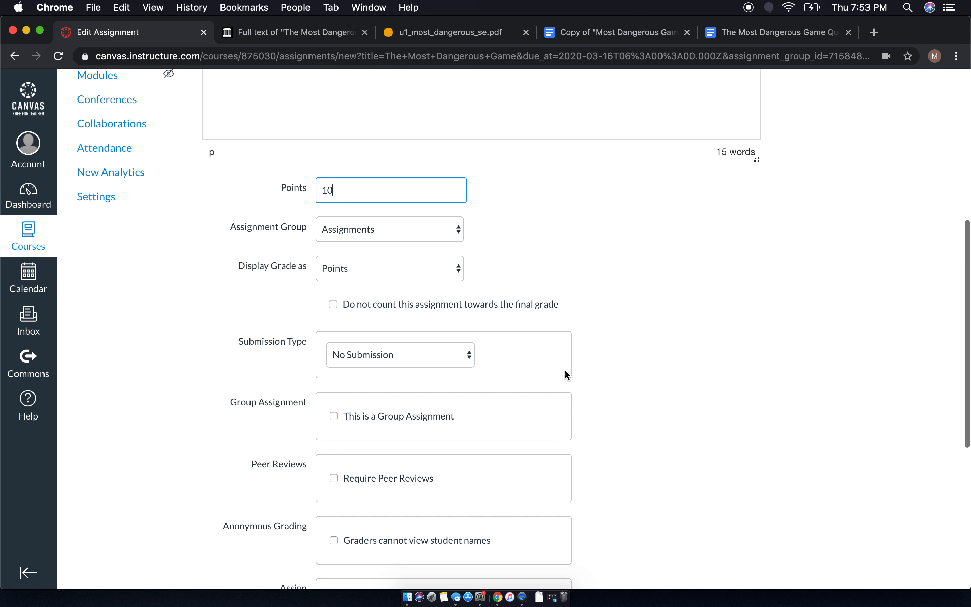
- Set submission type to Online, allowing File Uploads and Website URL
click(429, 356)
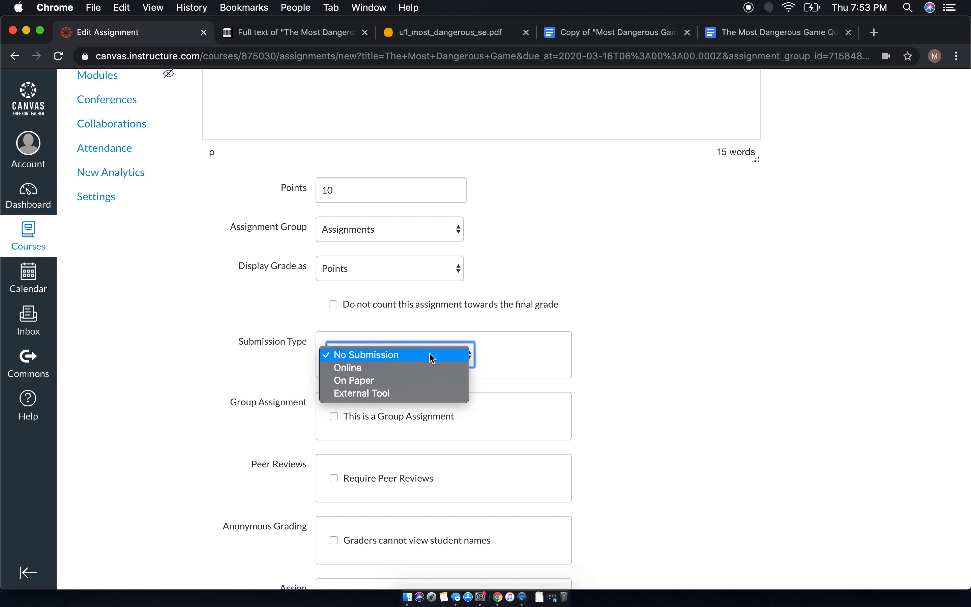
click(404, 369)
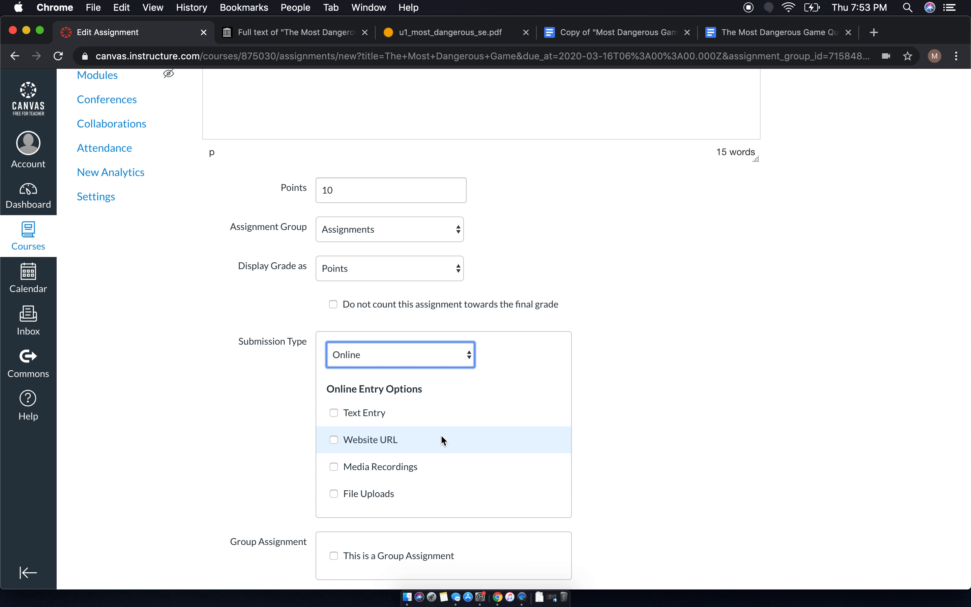
scroll(440, 434, down, 1)
click(334, 462)
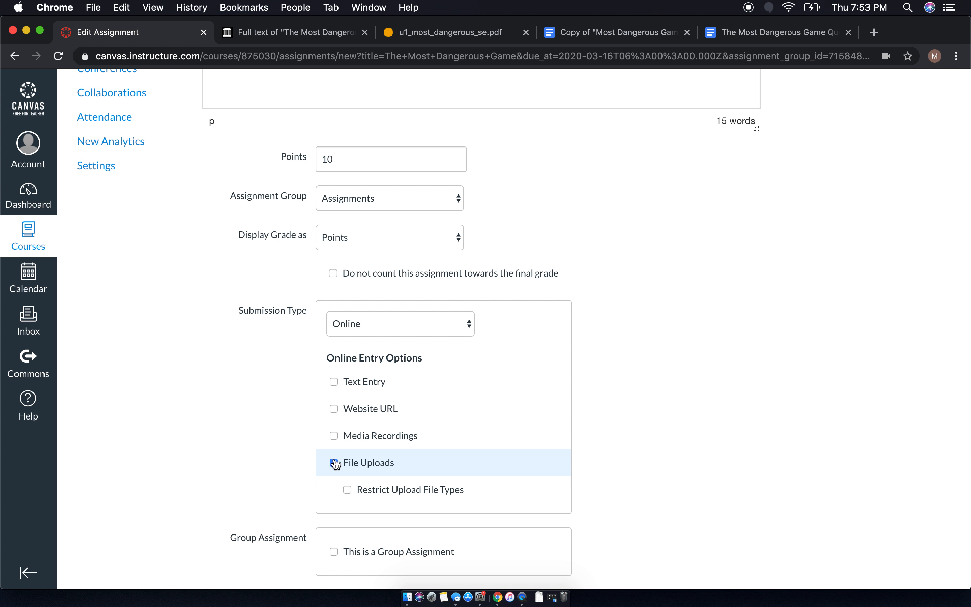
click(334, 409)
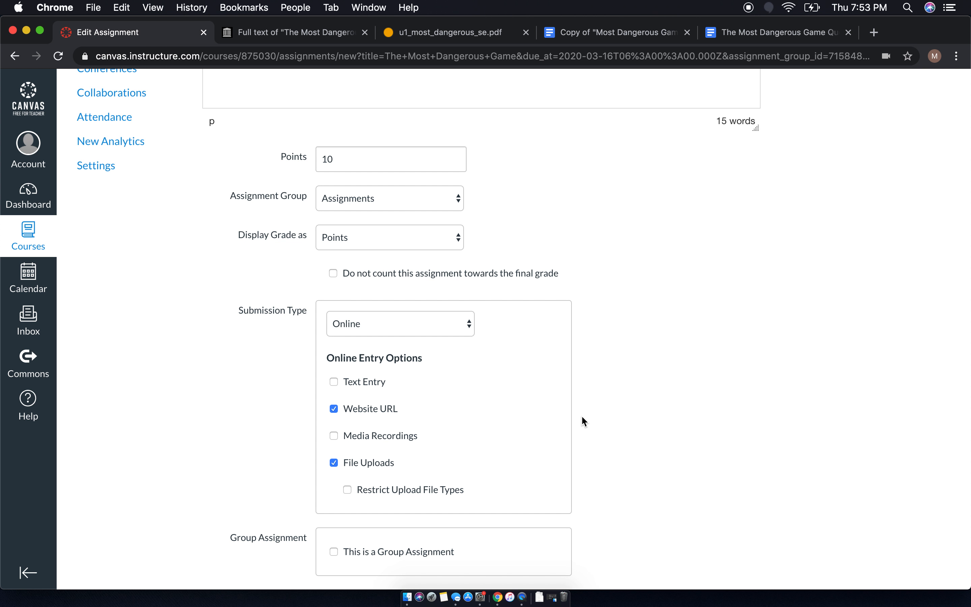
scroll(583, 417, down, 10)
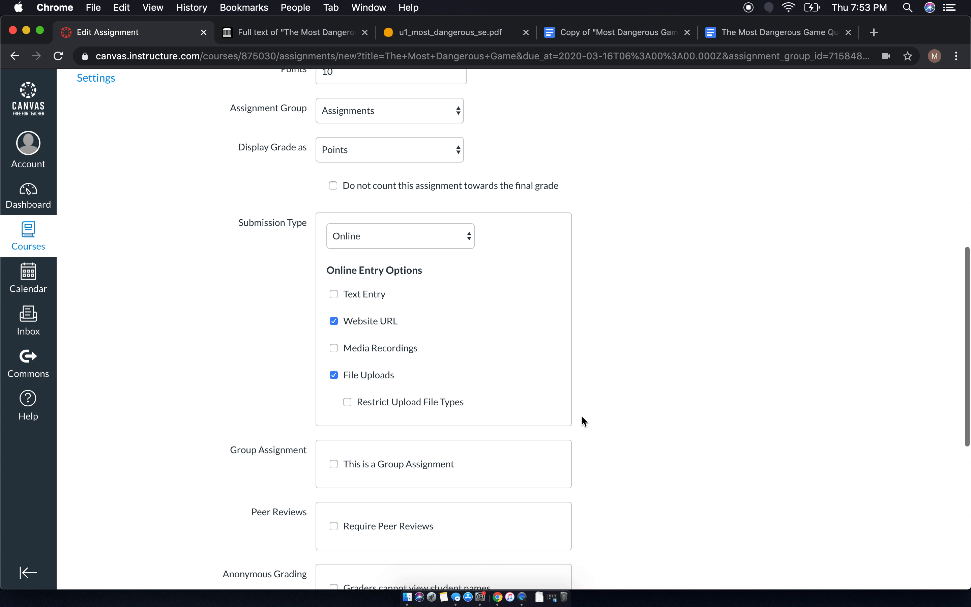
- Save & Publish 'The Most Dangerous Game' and view its details on March 16 in the calendar
scroll(582, 417, down, 3)
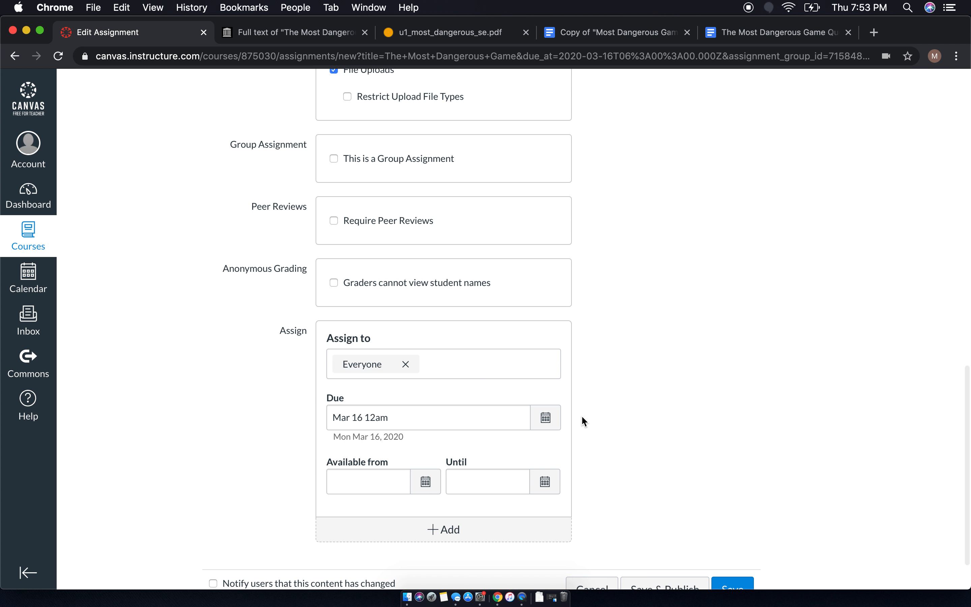
scroll(583, 417, down, 2)
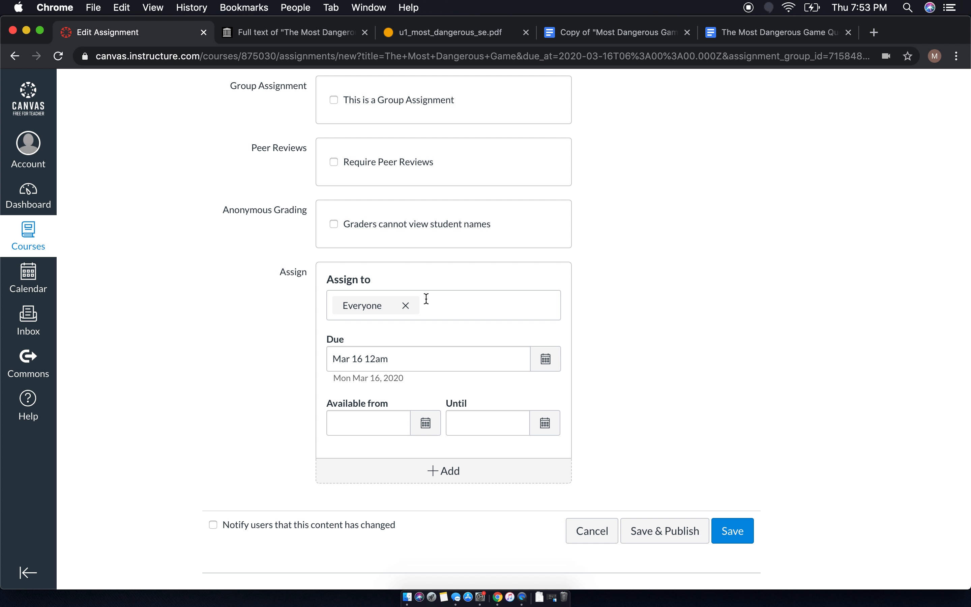
click(645, 535)
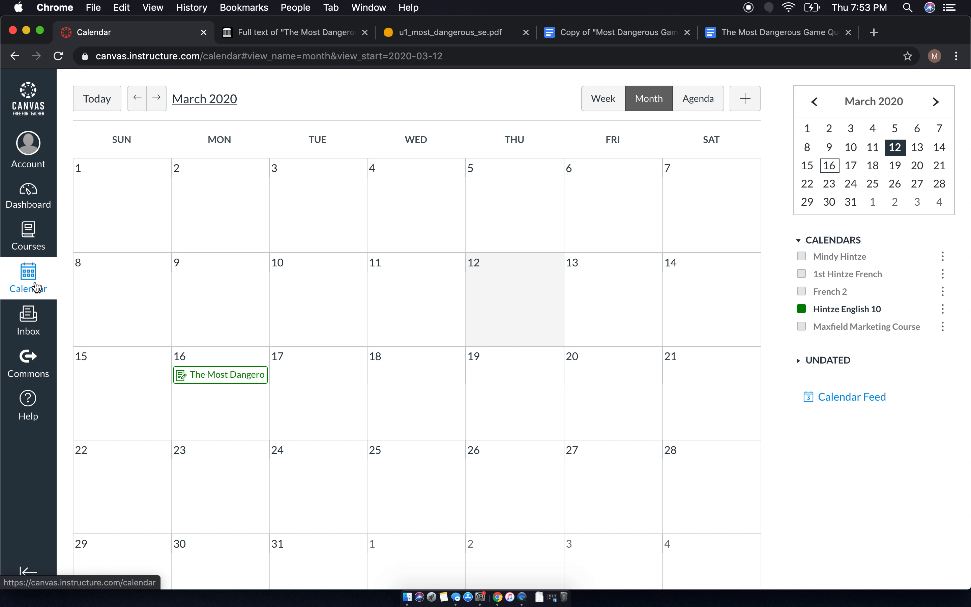
click(207, 378)
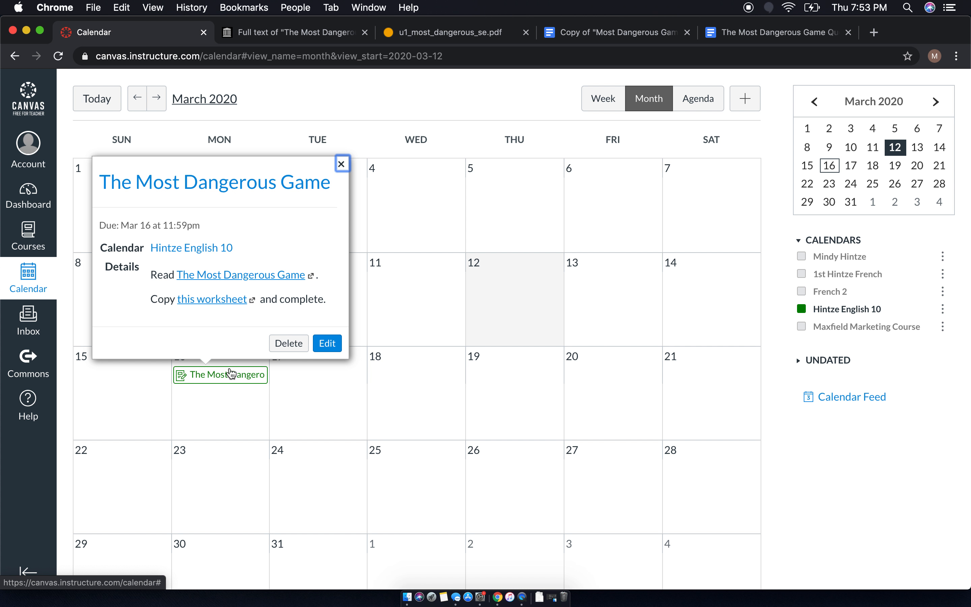
- Open the full page of 'The Most Dangerous Game' from the calendar popup
click(208, 185)
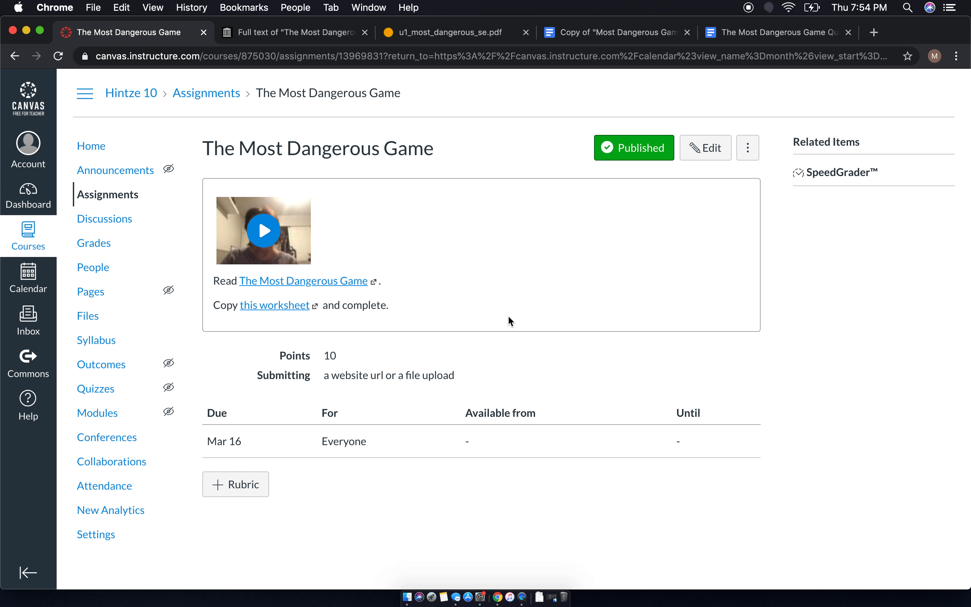
- Return to the course calendar, check the agenda, then switch to the March 2020 month view
click(28, 277)
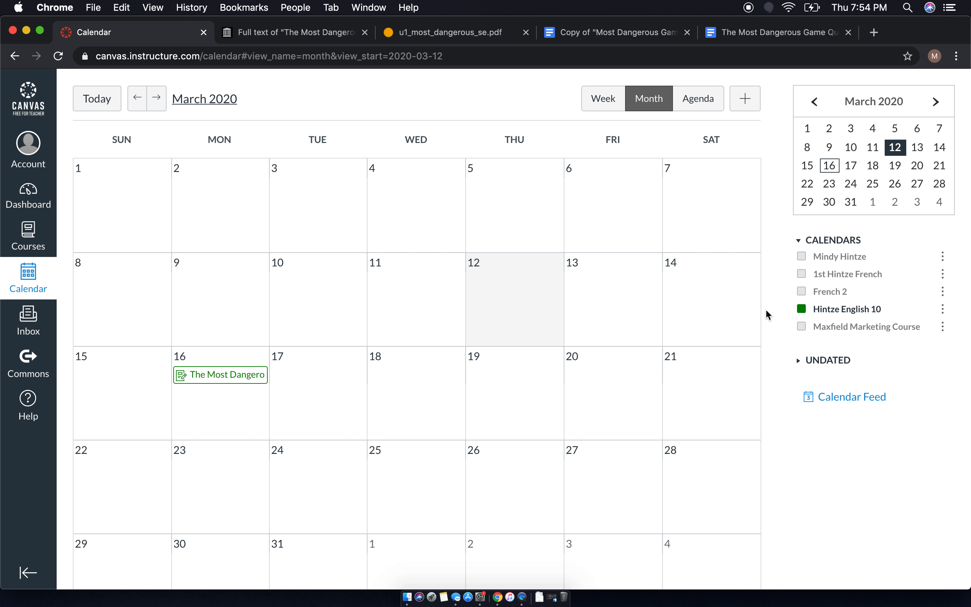
click(693, 101)
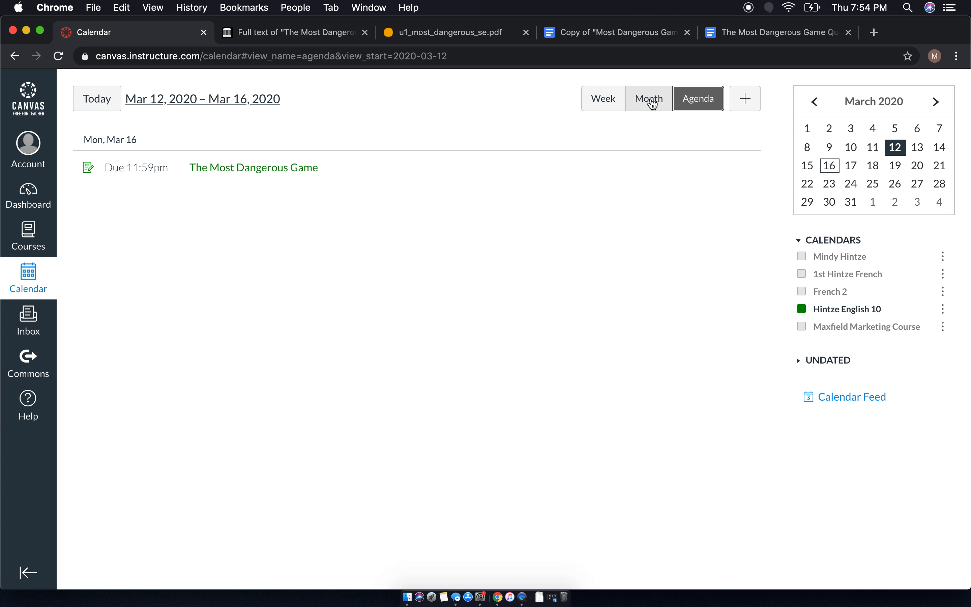
click(651, 101)
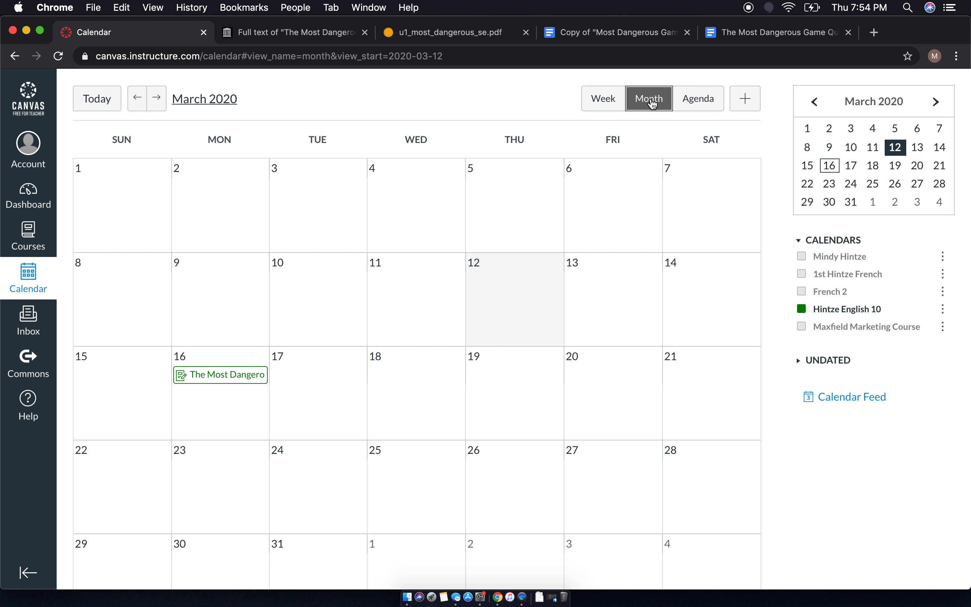